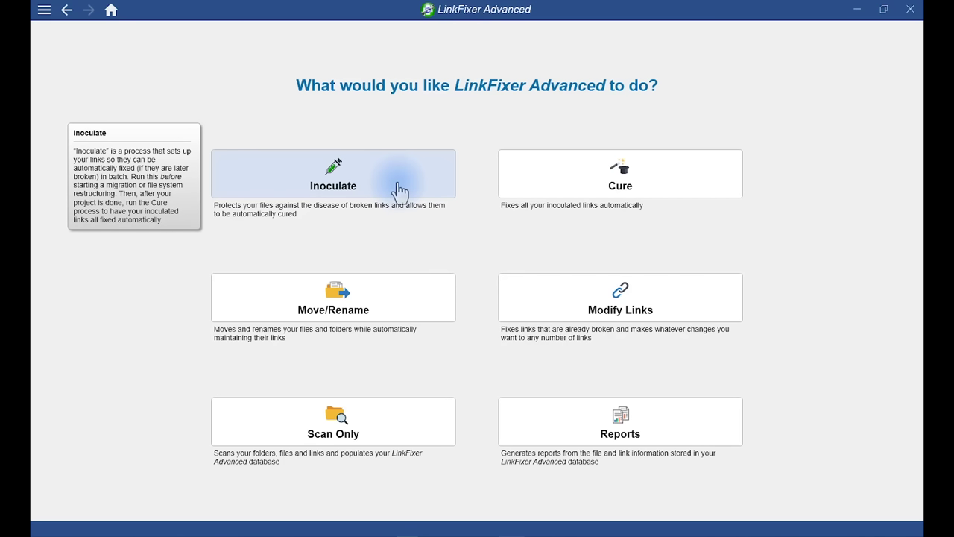
- Preview and run the Inoculate process on all files and links in the Excel Sample Files and Word Sample Files folders
left_click(399, 190)
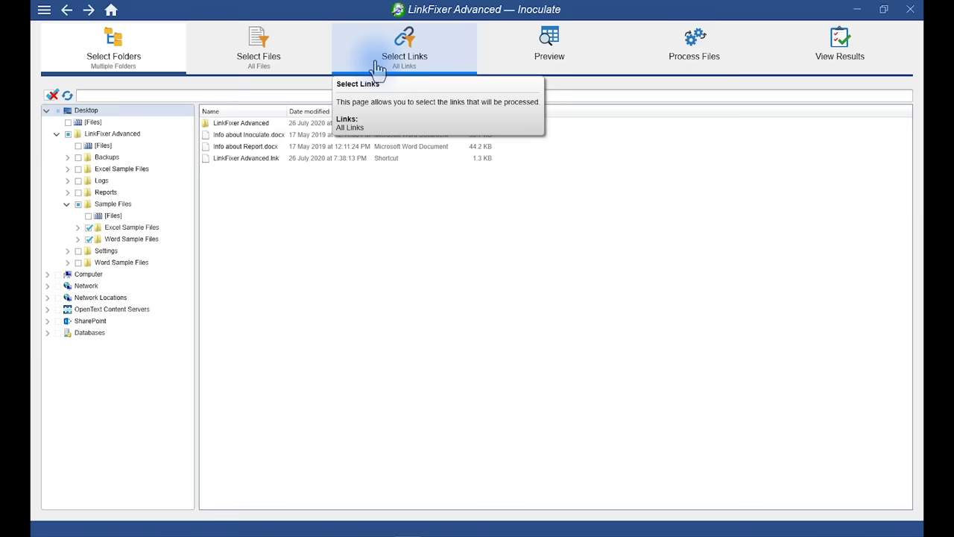
left_click(527, 53)
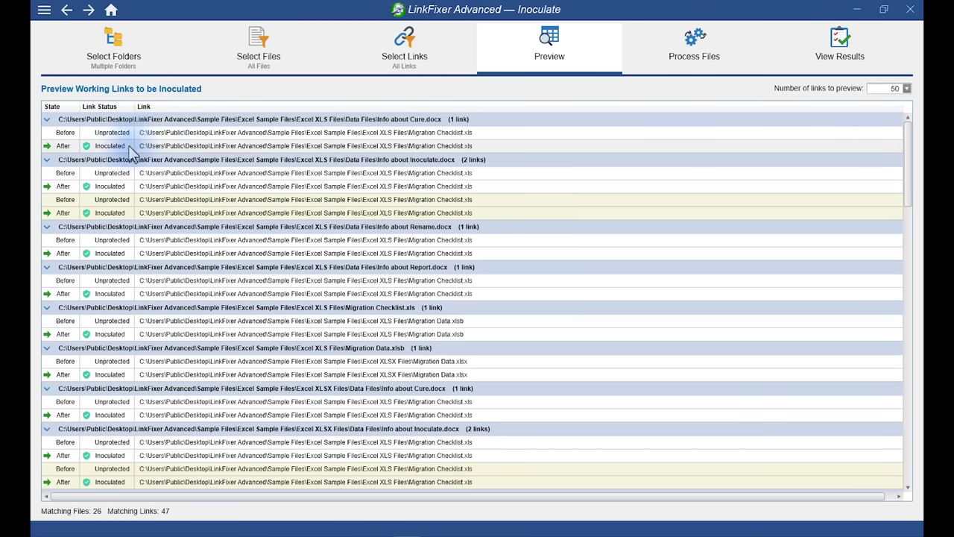
left_click(692, 42)
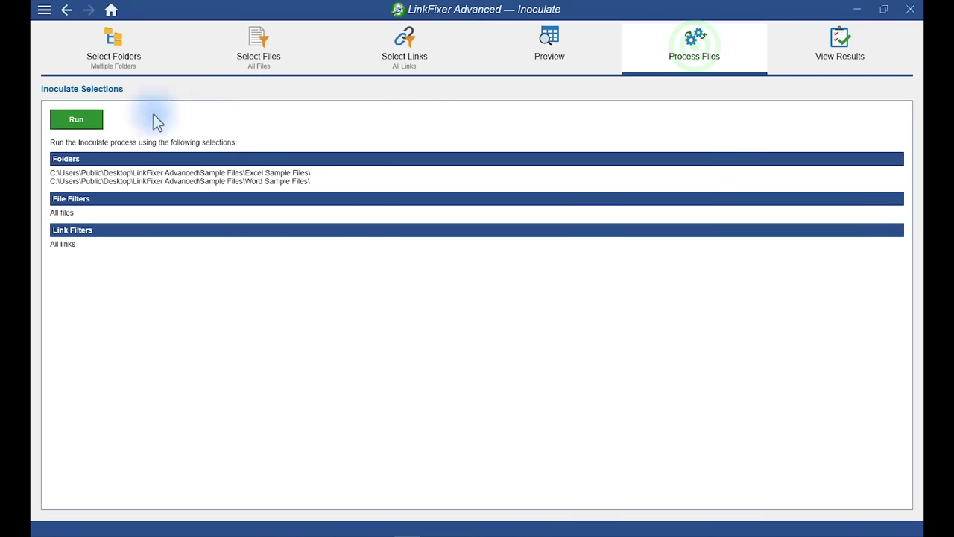
left_click(85, 124)
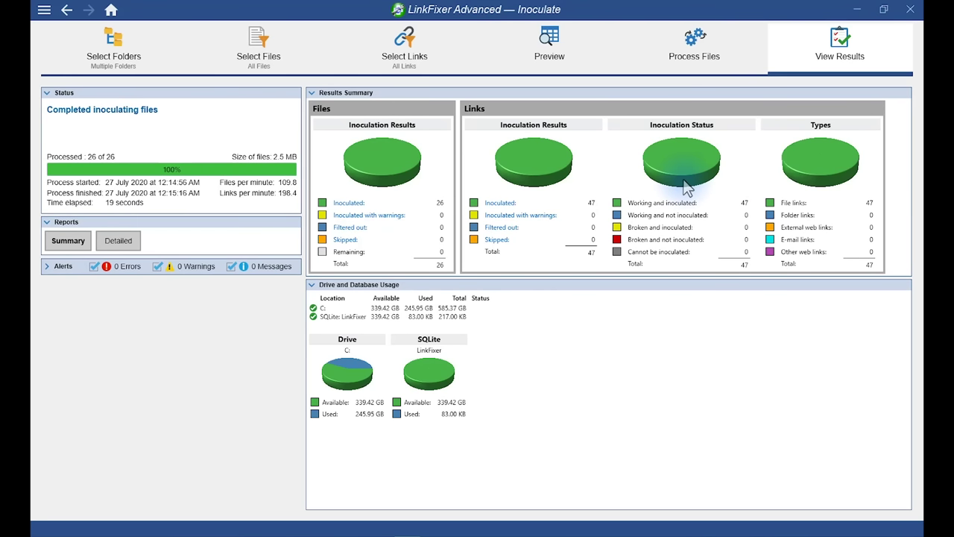
- Switch to File Explorer and move the Excel Sample Files and Word Sample Files folders into Data Migration on File Server Gamma (J:)
left_click(857, 8)
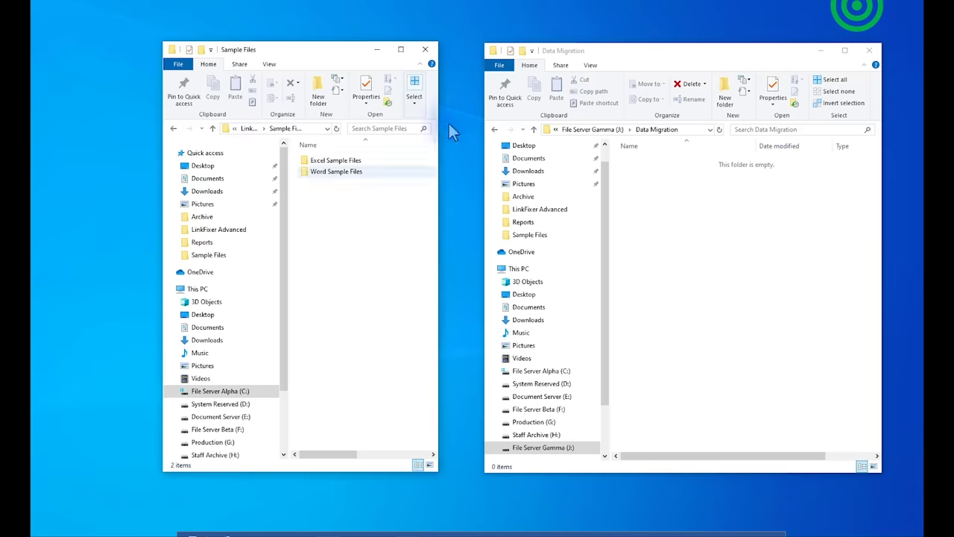
left_click(332, 159)
left_click(326, 171, "shift")
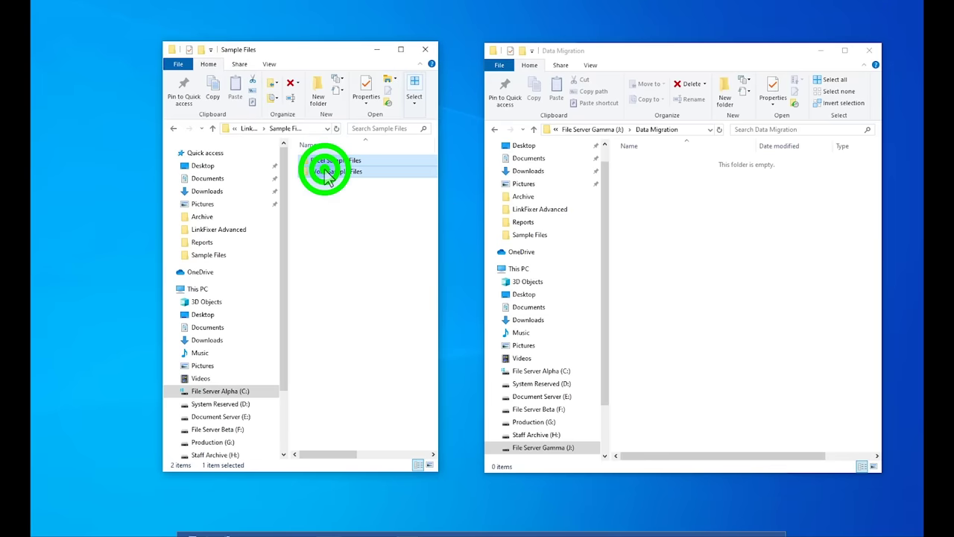
right_click(327, 173)
left_click(356, 328)
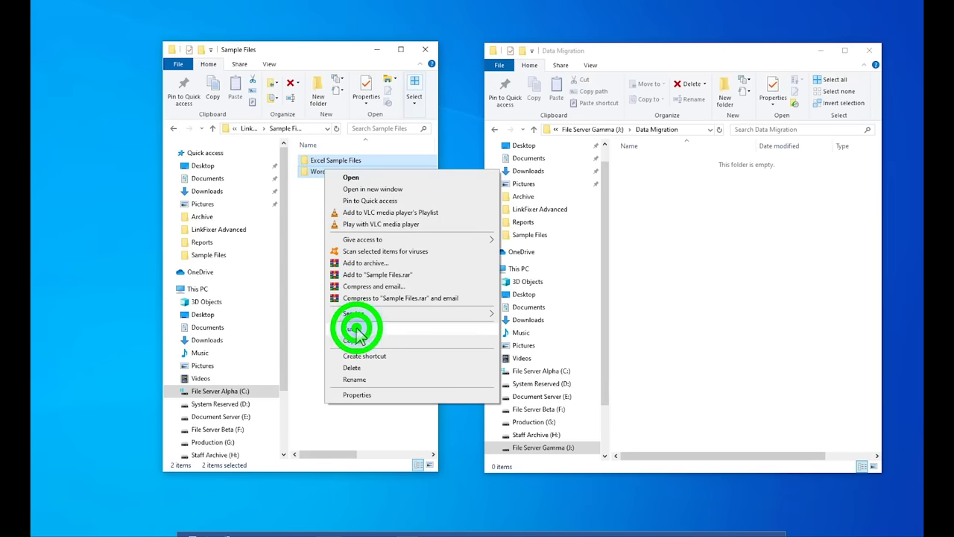
right_click(695, 260)
left_click(718, 332)
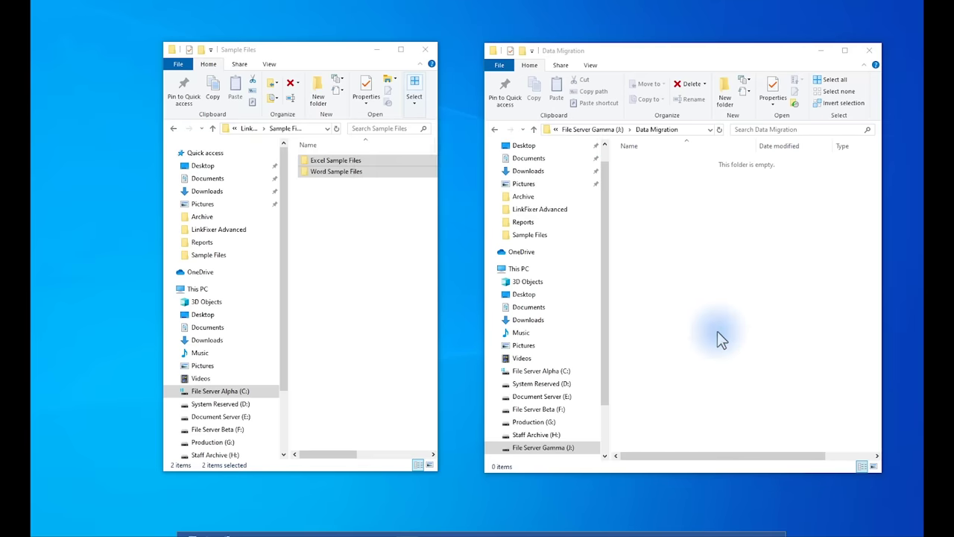
left_click(672, 243)
- Open the LinkFixer Advanced Questions document from the Word DOCX Files folder inside the moved Word Sample Files
left_click(644, 172)
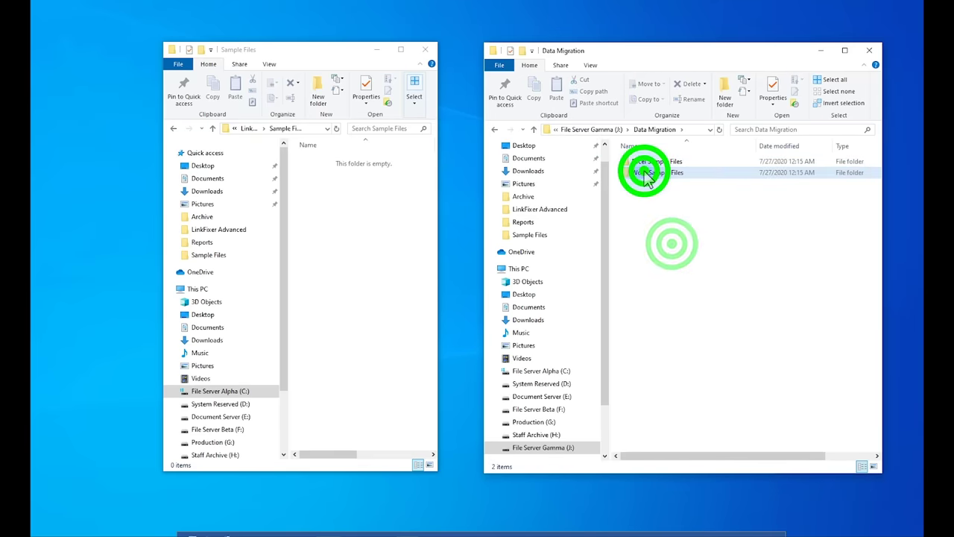
double_click(644, 173)
double_click(643, 171)
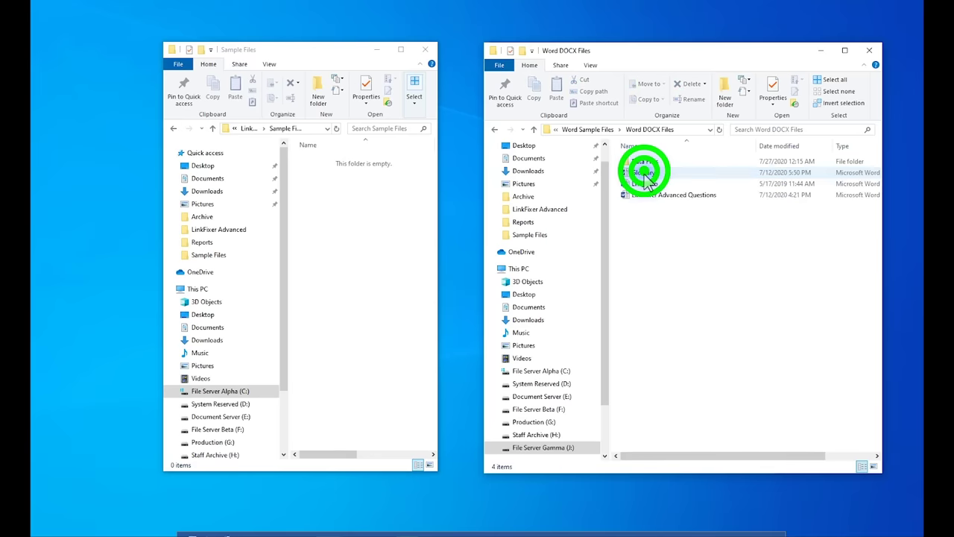
left_click(644, 194)
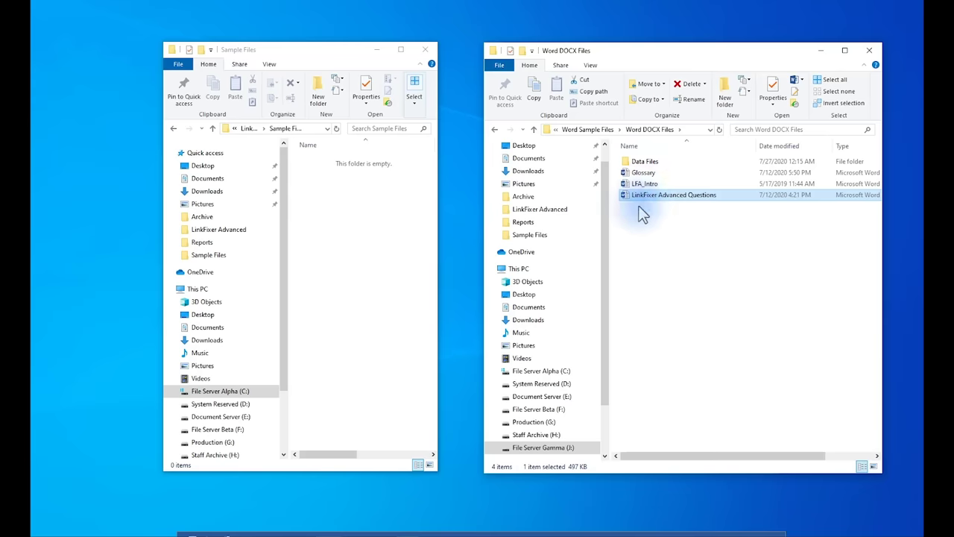
left_click(494, 528)
left_click(647, 200)
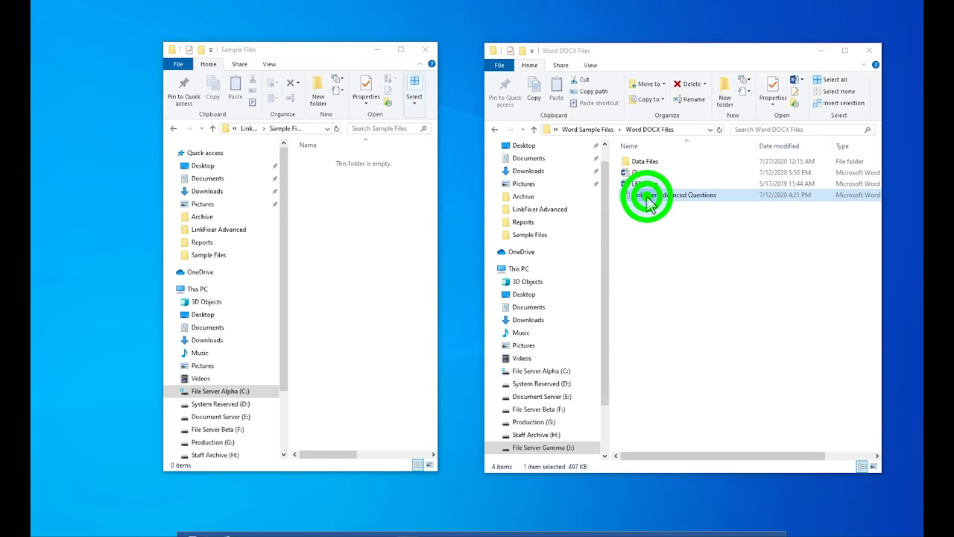
double_click(647, 200)
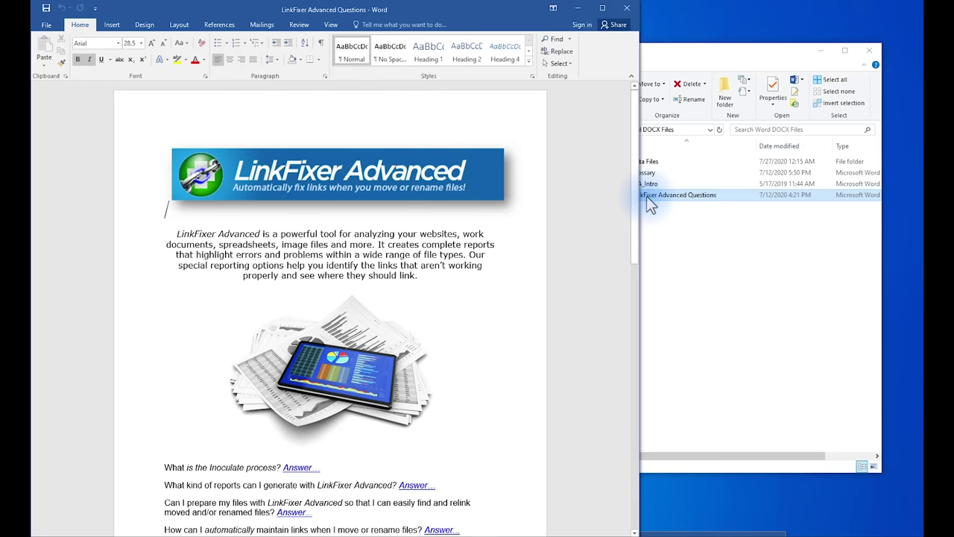
- Test the Answer link for the Inoculate process question and close the document
left_click(306, 467)
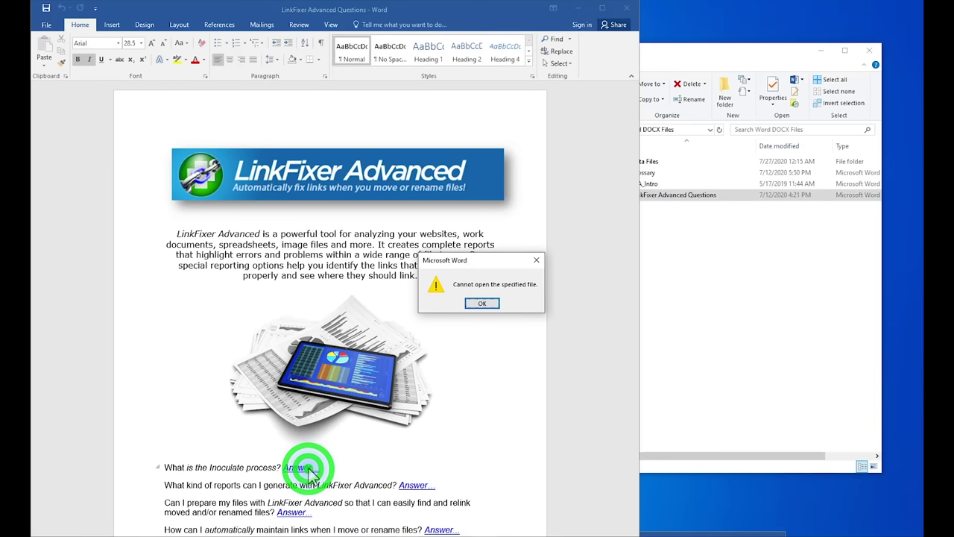
left_click(483, 305)
left_click(628, 11)
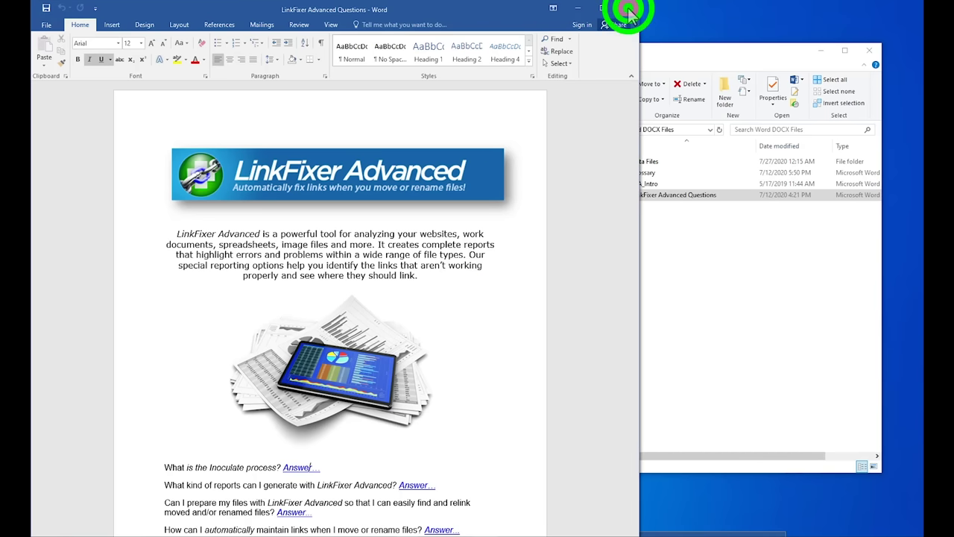
- Switch to LinkFixer Advanced and preview and run the Cure process on Excel Sample Files and Word Sample Files in J:\Data Migration
left_click(411, 533)
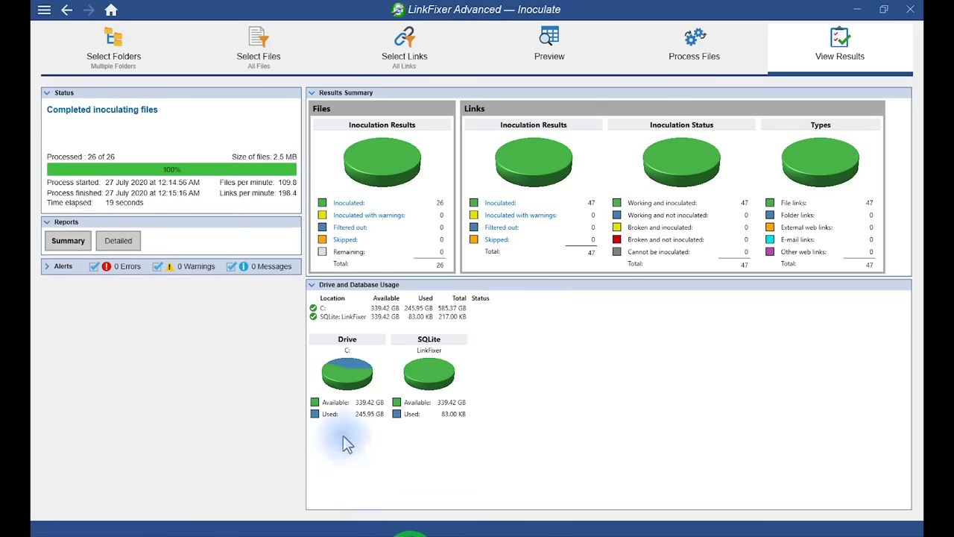
left_click(111, 10)
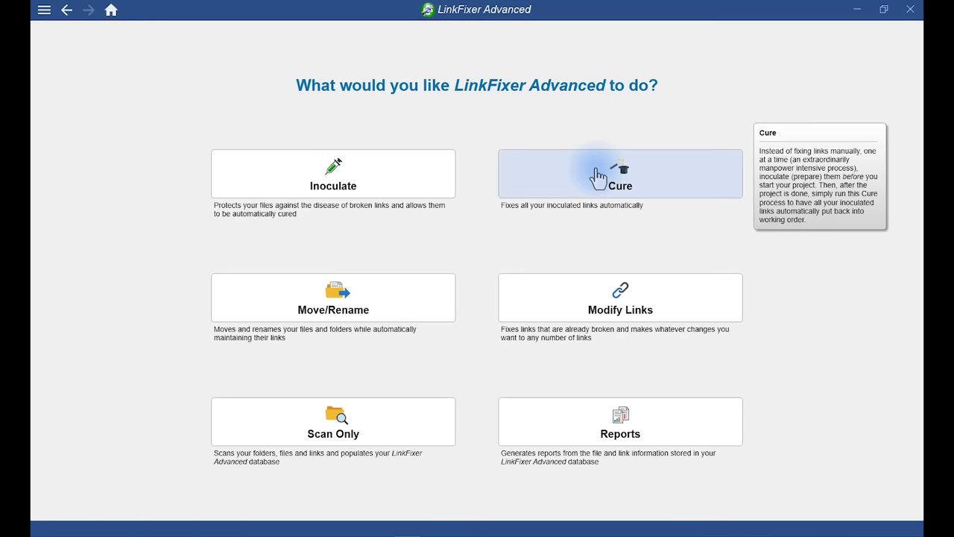
left_click(596, 171)
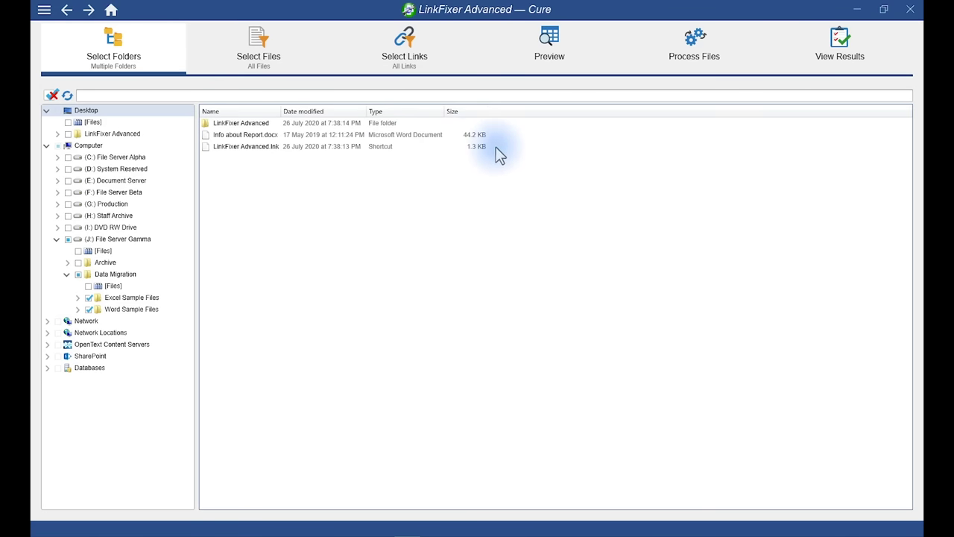
mouse_move(78, 66)
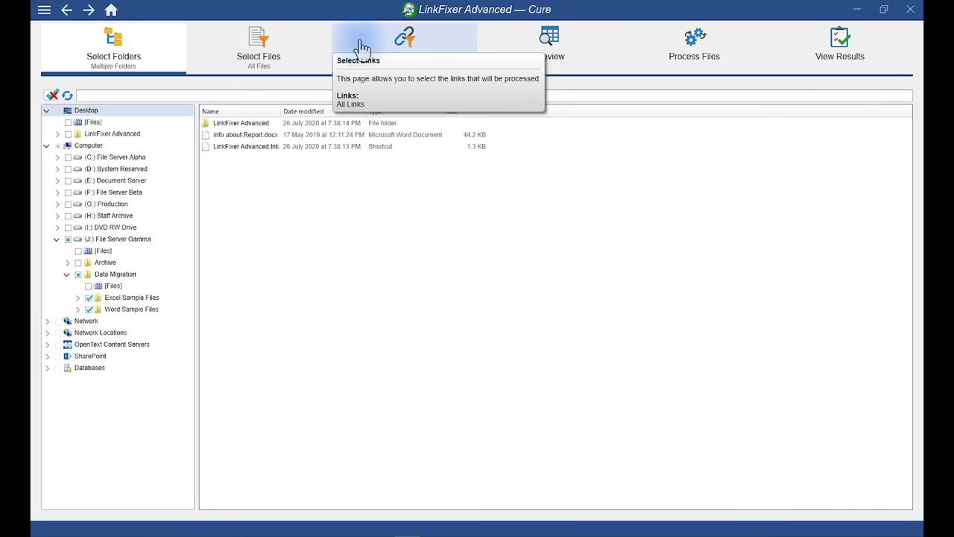
left_click(452, 69)
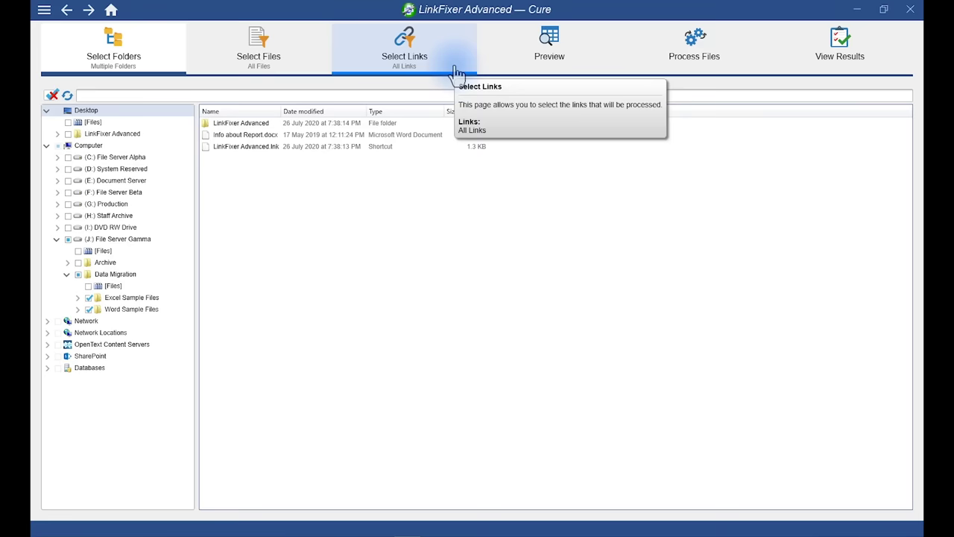
left_click(490, 71)
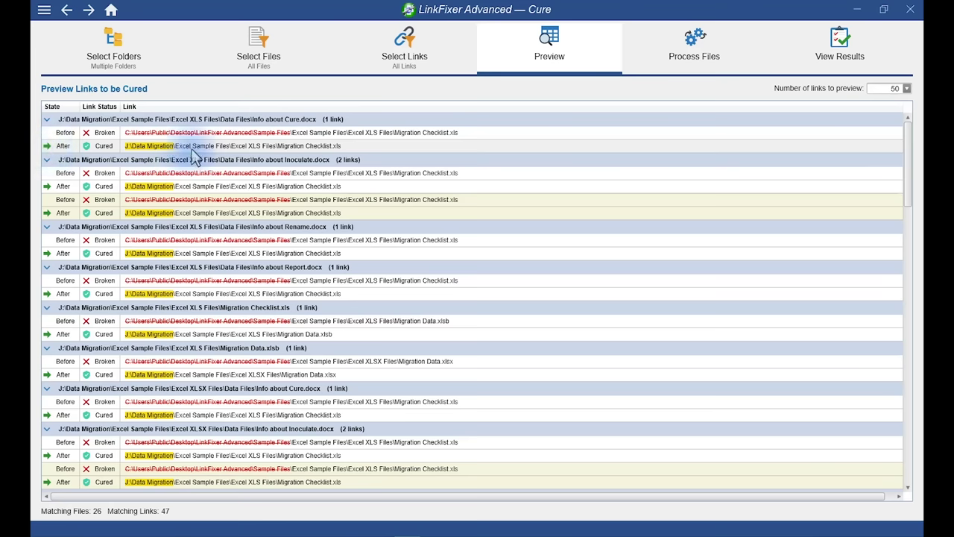
left_click(659, 64)
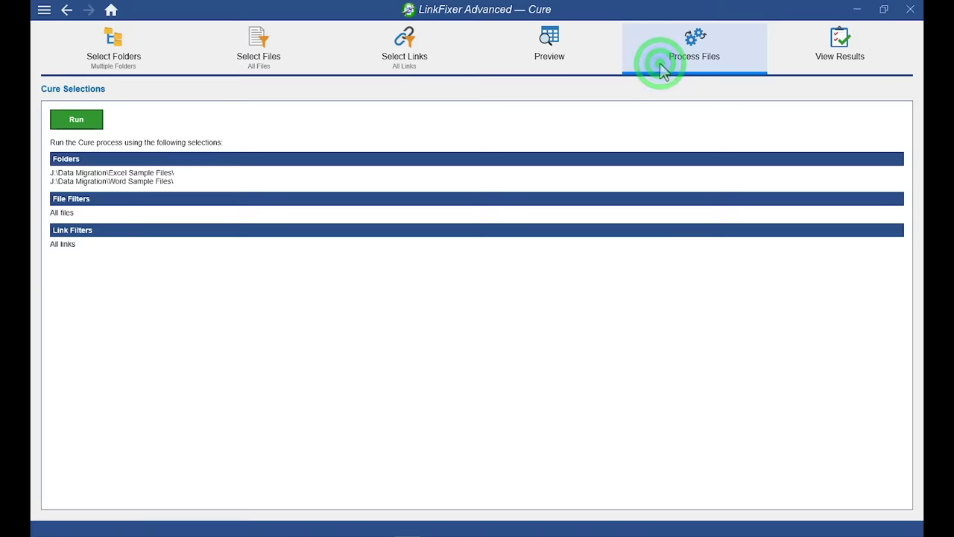
left_click(76, 119)
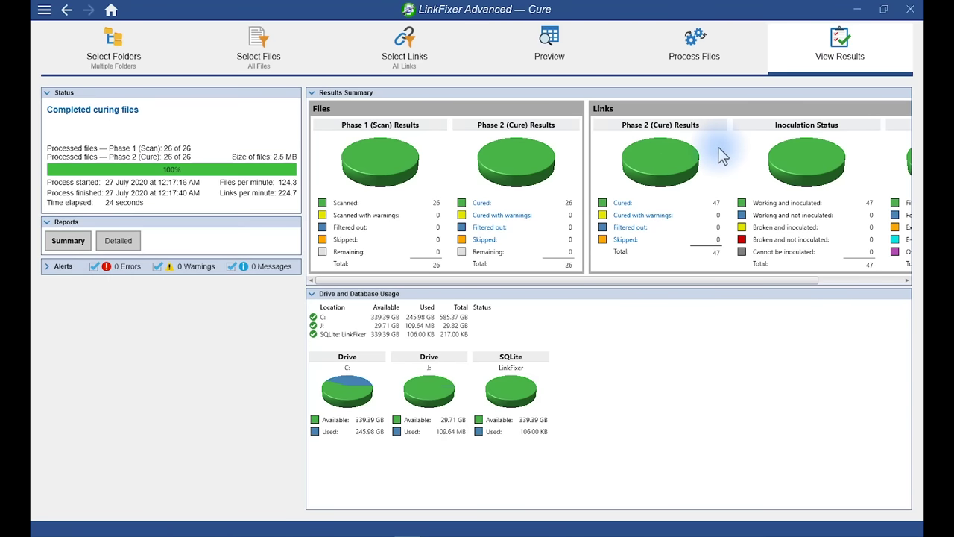
- Switch to File Explorer, reopen the LinkFixer Advanced Questions document and follow the Answer link for the Inoculate process question
left_click(857, 9)
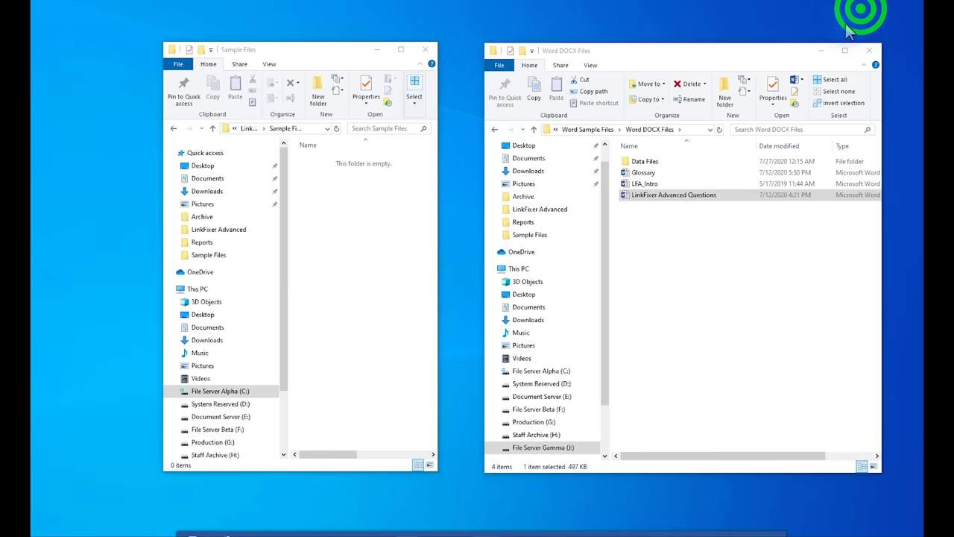
left_click(678, 198)
double_click(678, 198)
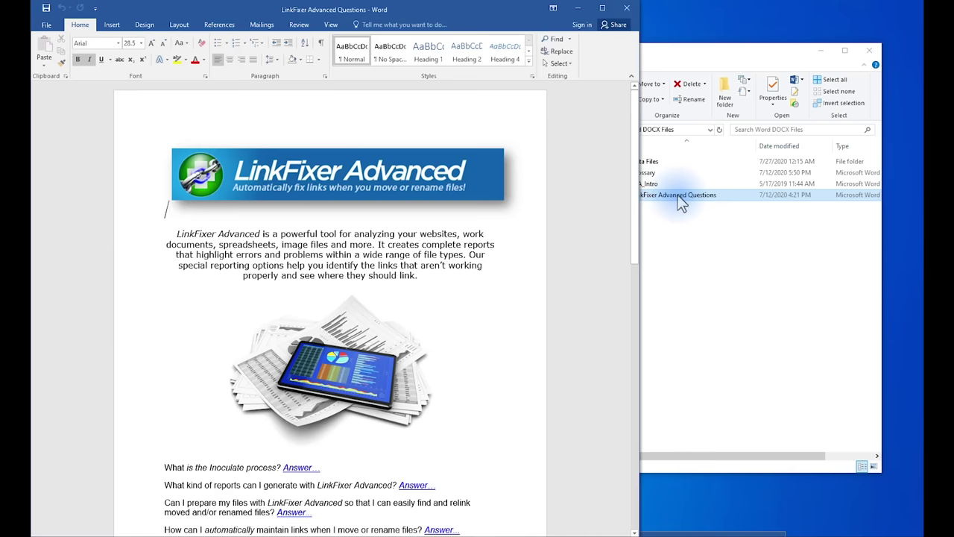
left_click(636, 246)
left_click(304, 326)
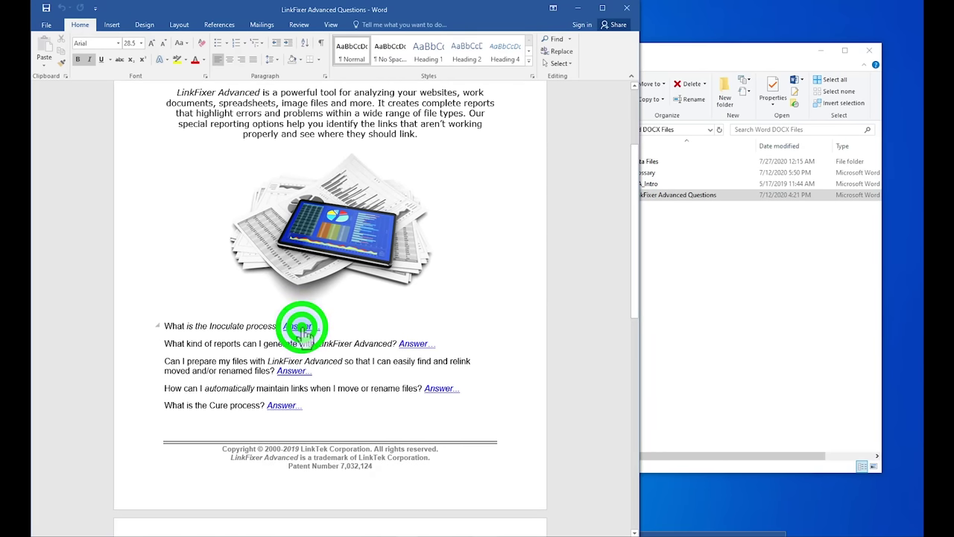